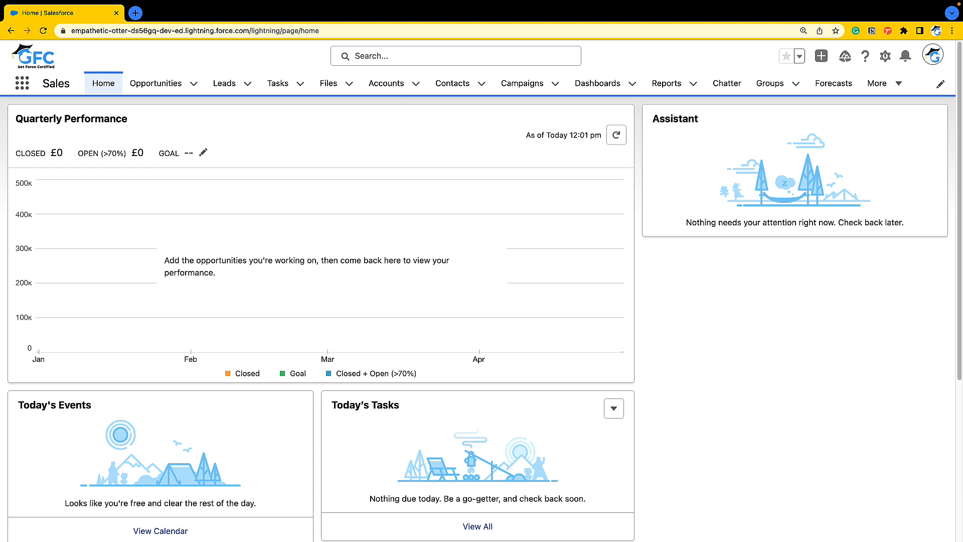
Open the Burlington Textiles Corp of America account and its Sharing dialog from the actions menu
{"action": "left_click", "coordinate": [387, 83]}
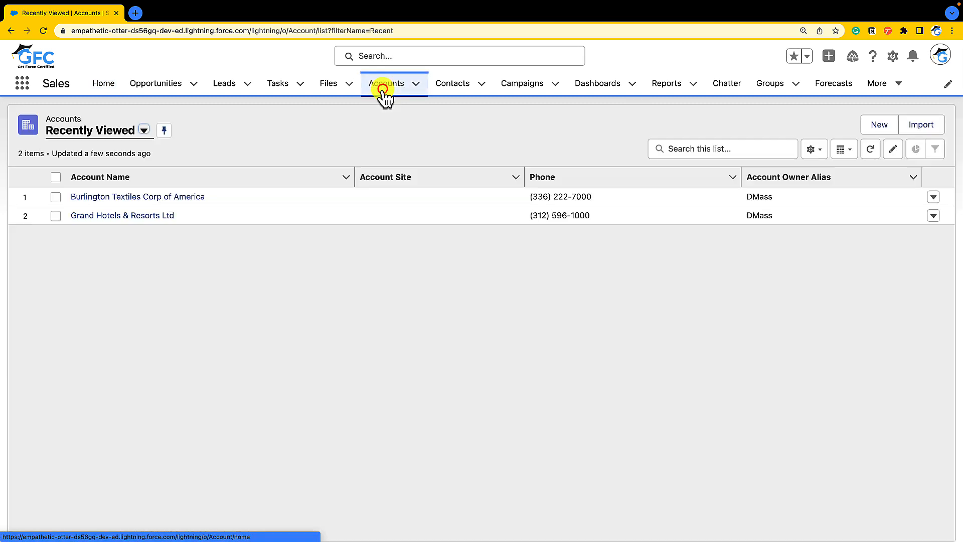
{"action": "left_click", "coordinate": [161, 197]}
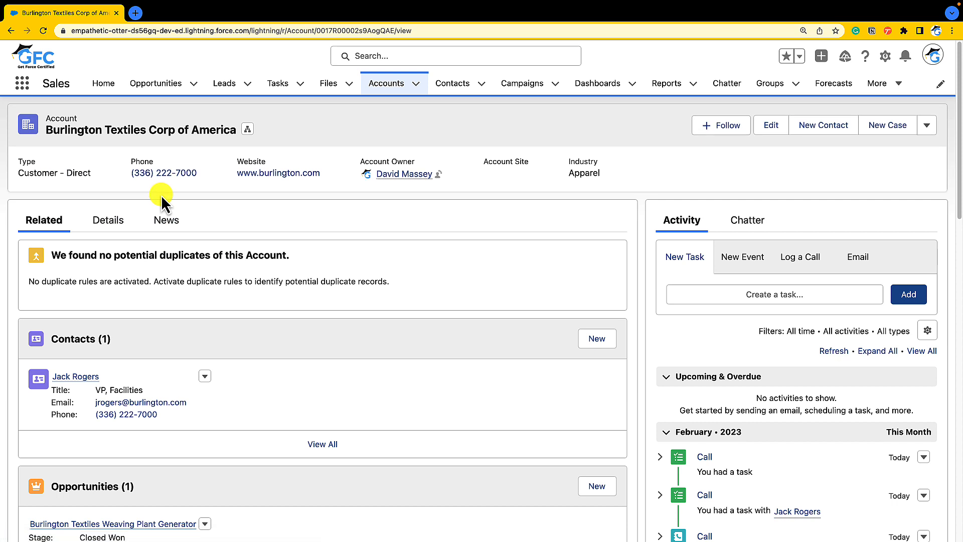
{"action": "left_click", "coordinate": [926, 125]}
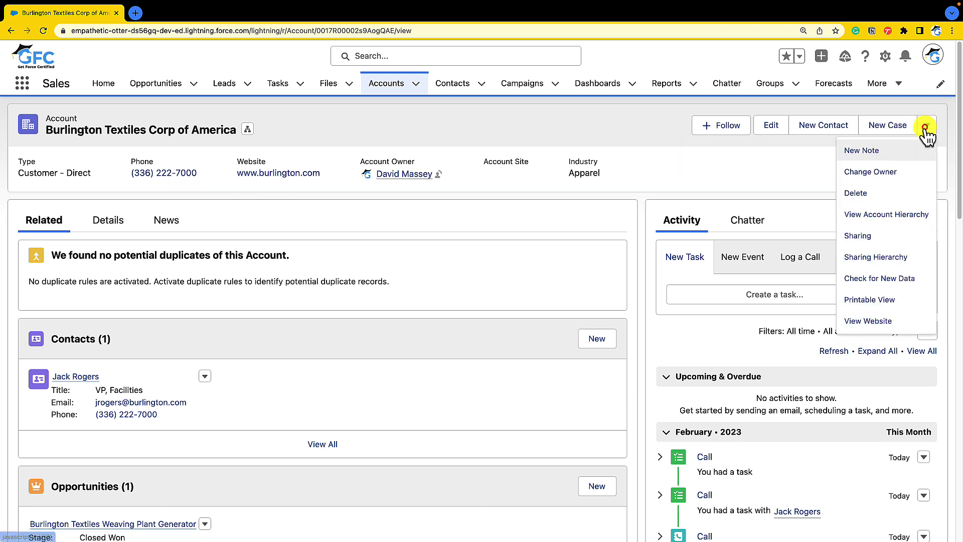
{"action": "left_click", "coordinate": [871, 237]}
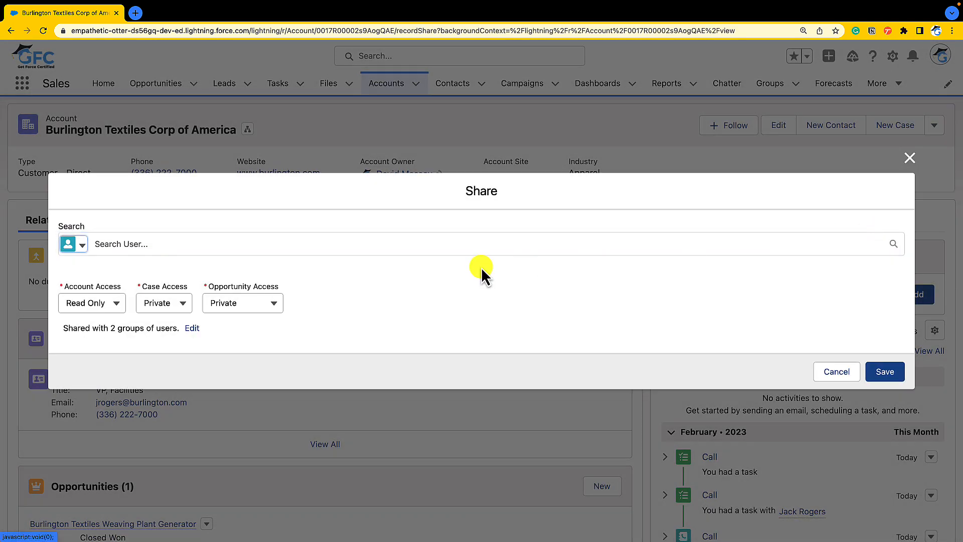
Switch the Share dialog's recipient search type from Users to Public Group
{"action": "left_click", "coordinate": [74, 243]}
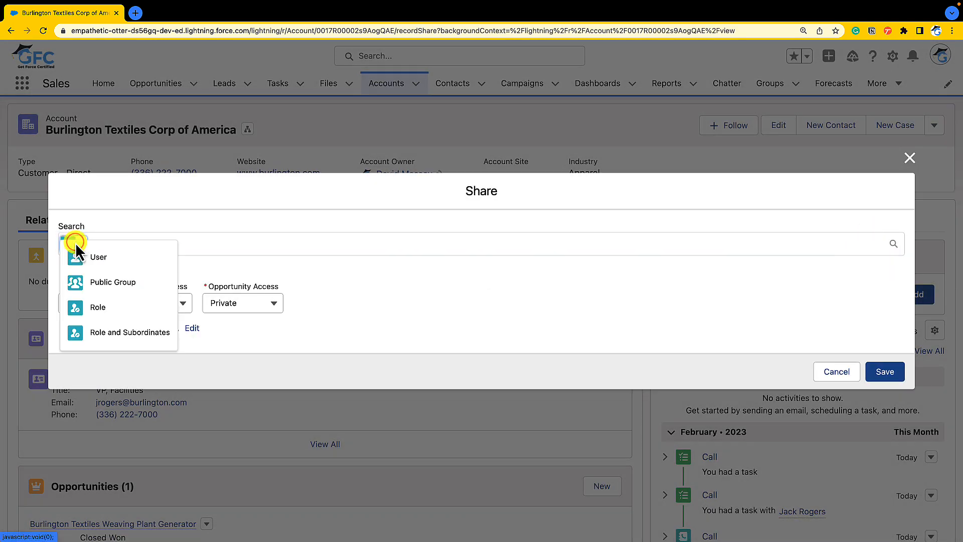
{"action": "left_click", "coordinate": [113, 282]}
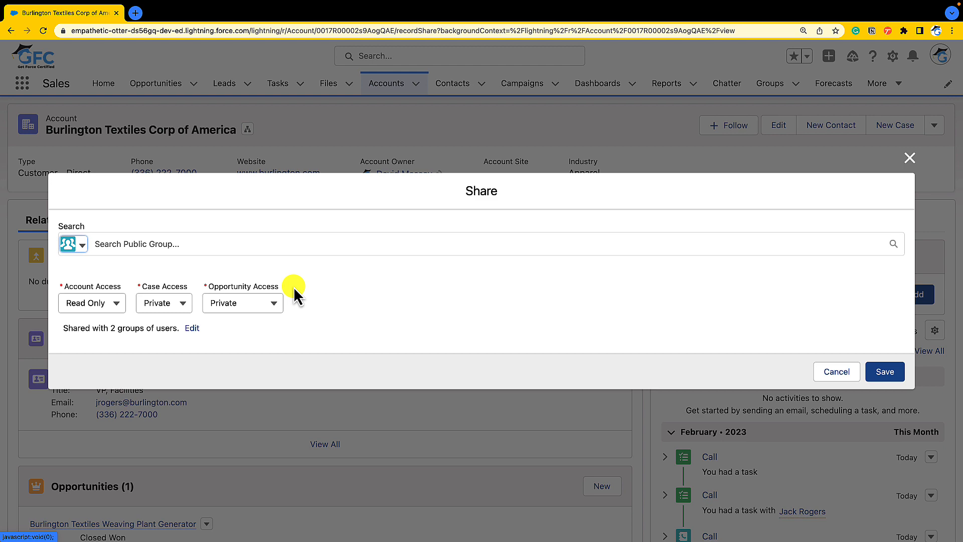
Cancel the Share dialog and open Setup in a new tab from the gear menu
{"action": "left_click", "coordinate": [837, 372]}
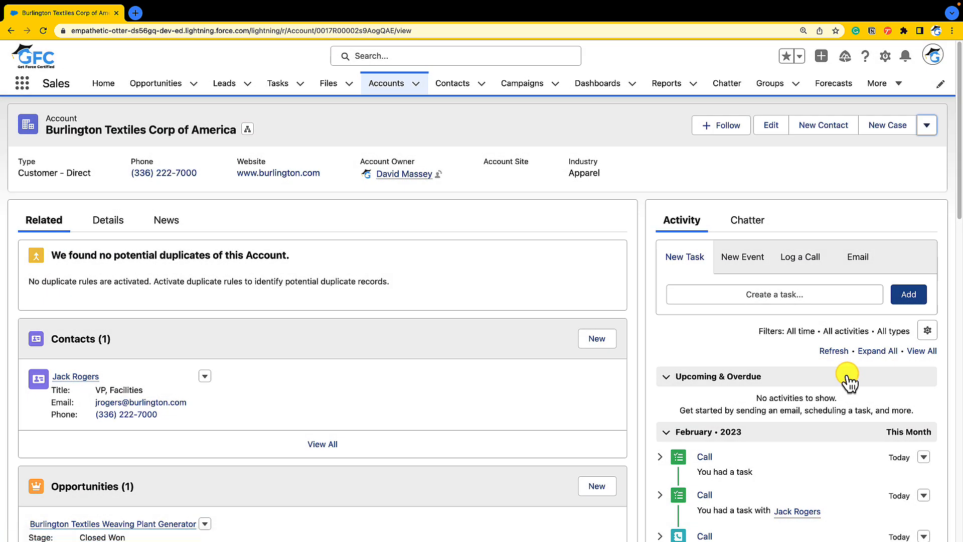
{"action": "left_click", "coordinate": [887, 56]}
{"action": "left_click", "coordinate": [850, 85]}
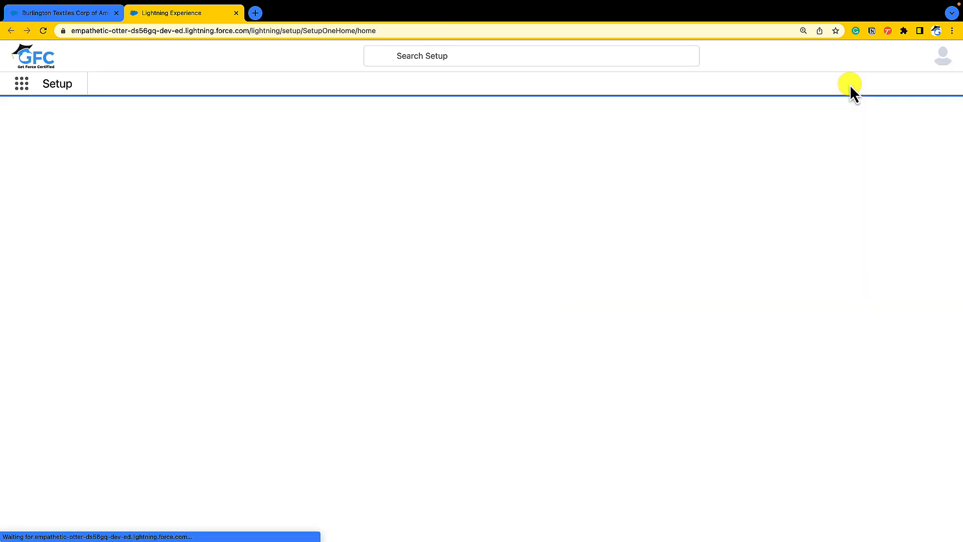
Find Public Groups through Quick Find and open the Public Groups setup page
{"action": "left_click", "coordinate": [85, 116]}
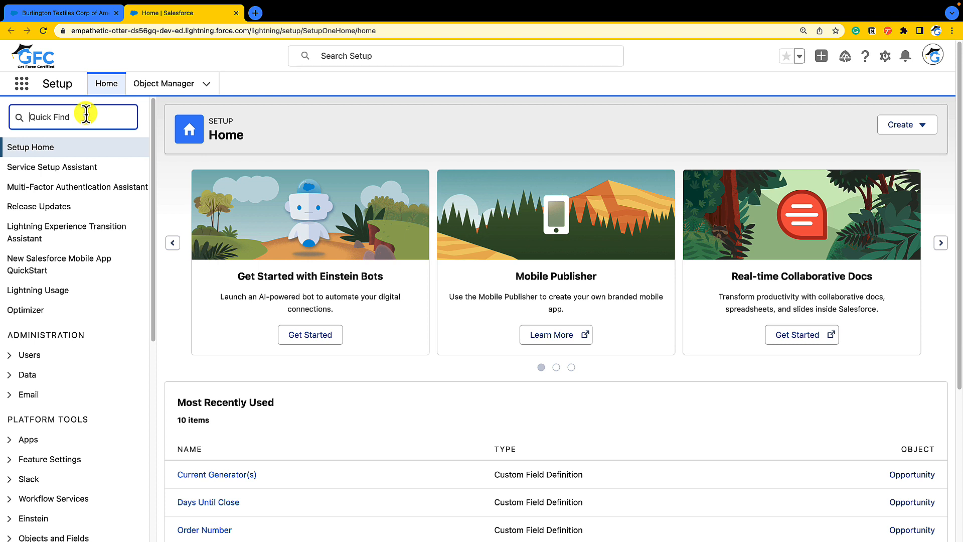
{"action": "type", "text": "Pub"}
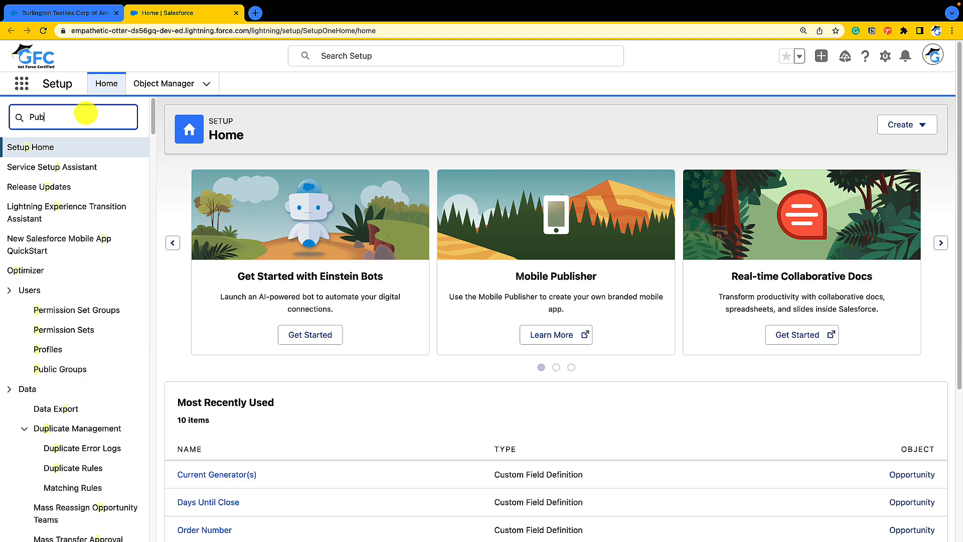
{"action": "type", "text": "lic Groups"}
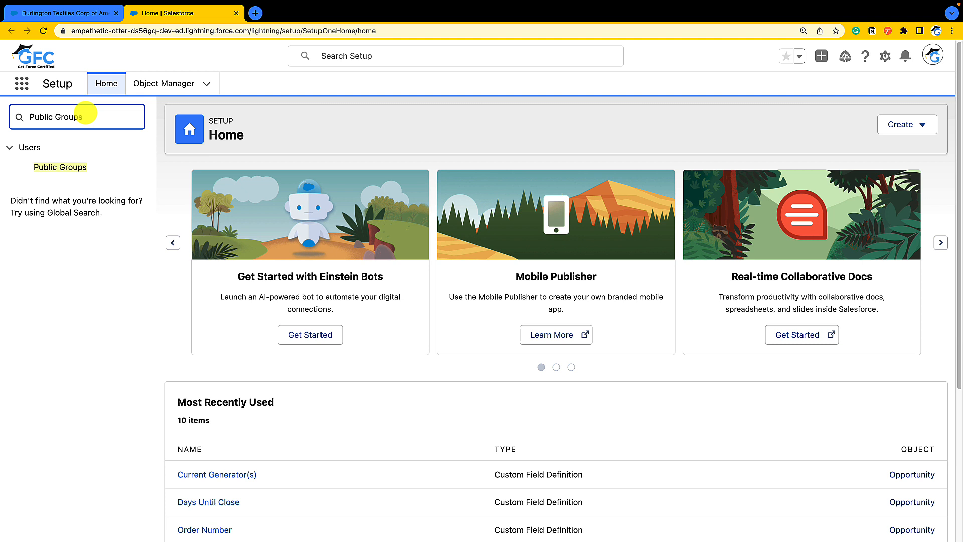
{"action": "left_click", "coordinate": [61, 167]}
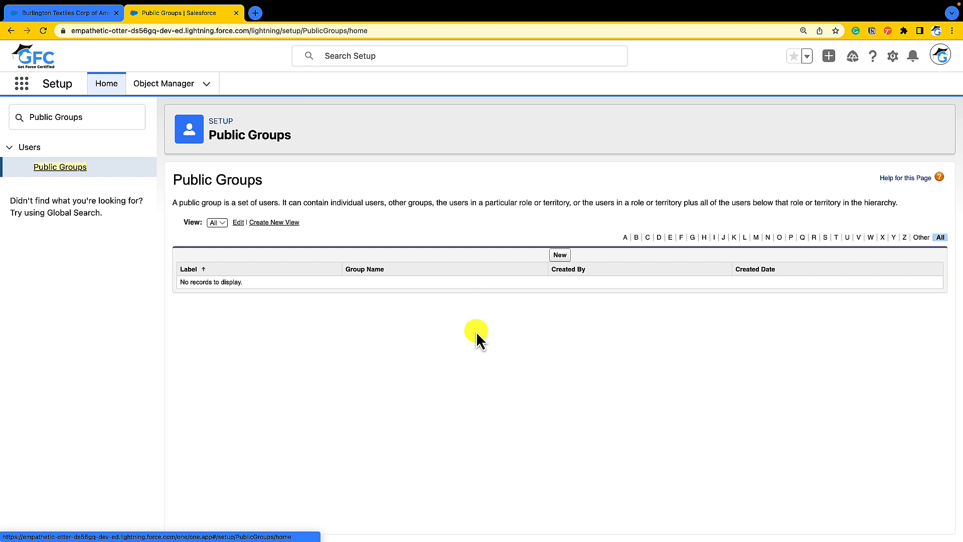
Start a new public group labelled e-Learning Specialists with auto-filled name e_Learning_Specialists
{"action": "left_click", "coordinate": [560, 254]}
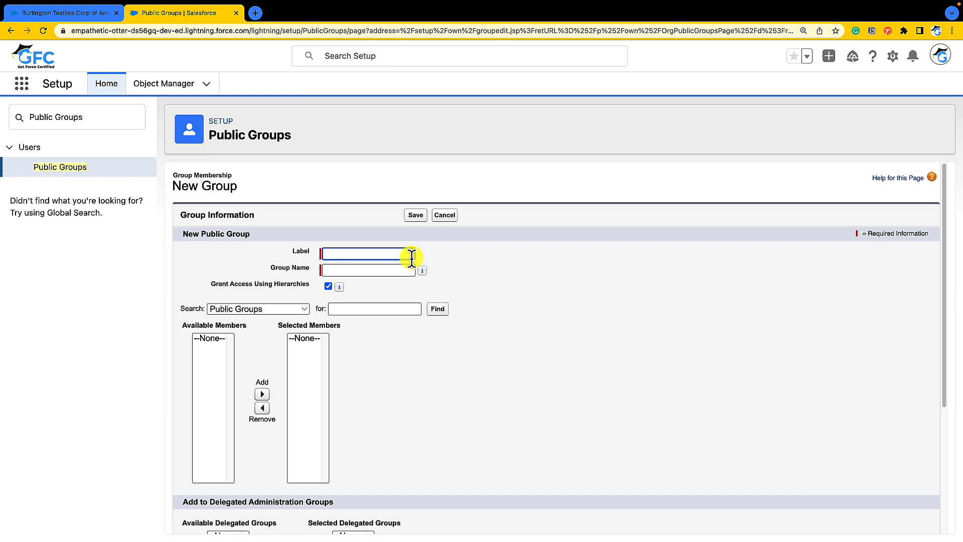
{"action": "type", "text": "e-Learning Sp"}
{"action": "type", "text": "ecialists"}
{"action": "left_click", "coordinate": [388, 271]}
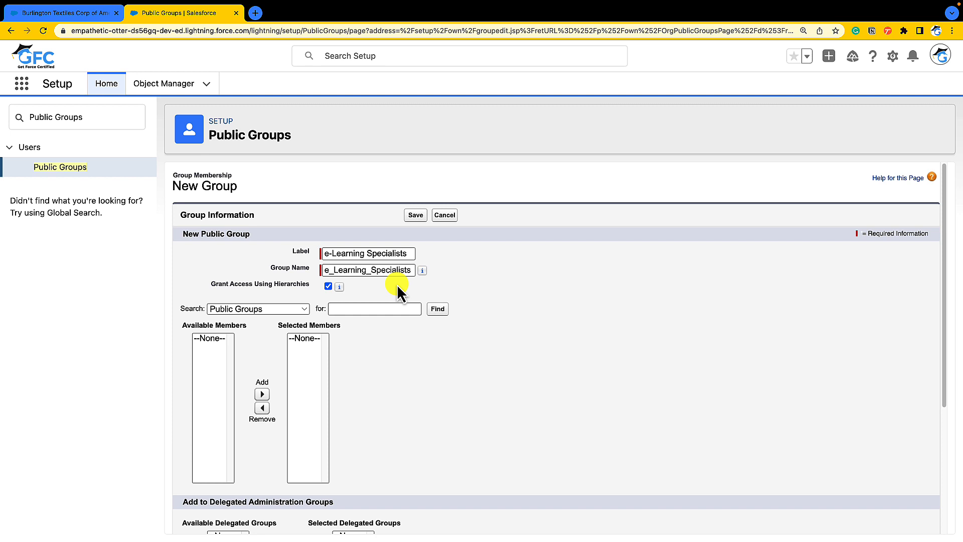
Set the member search type to Users after a first abandoned attempt
{"action": "left_click", "coordinate": [287, 308]}
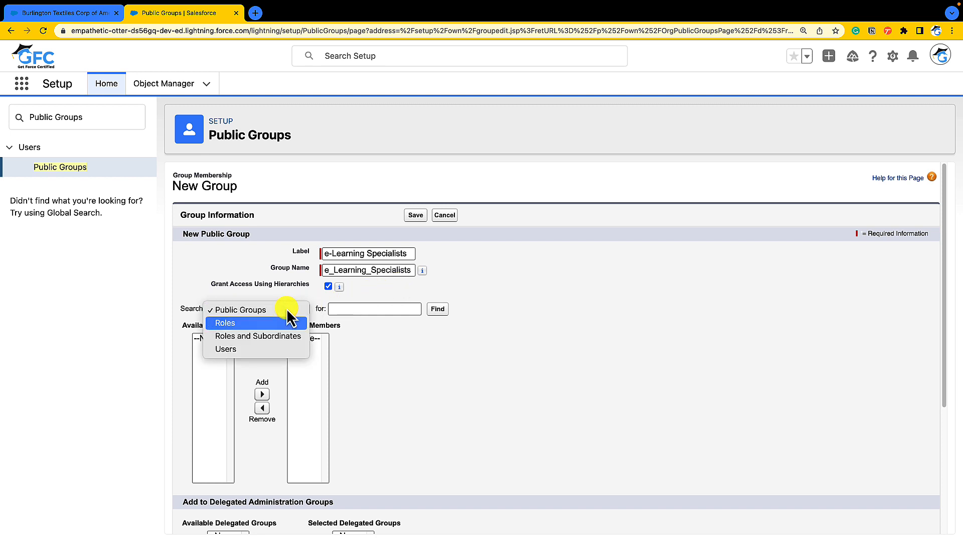
{"action": "key", "text": "Down"}
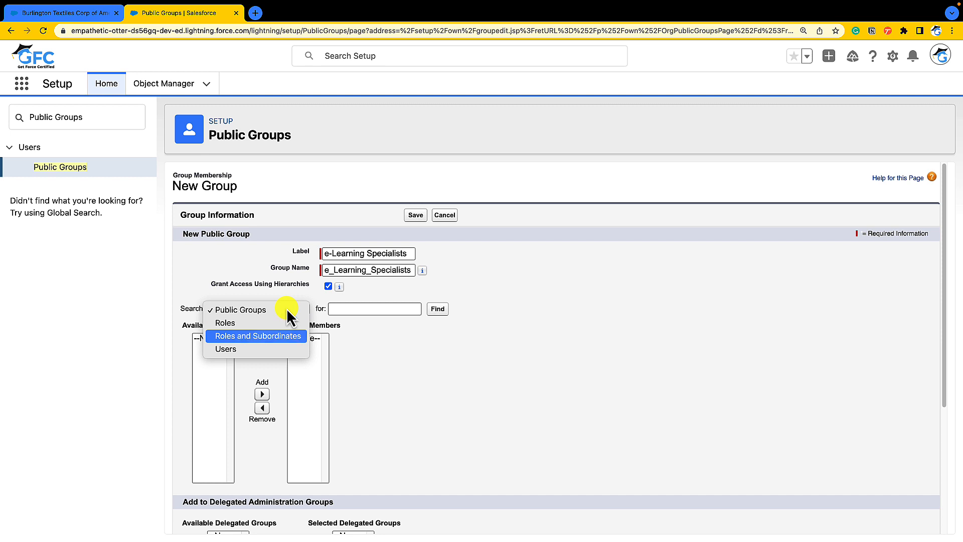
{"action": "key", "text": "Down"}
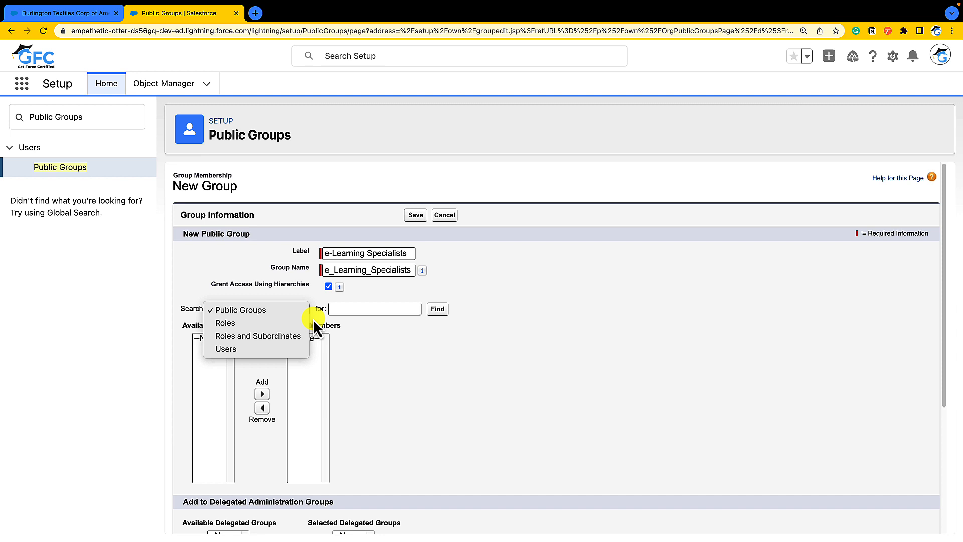
{"action": "left_click", "coordinate": [361, 338]}
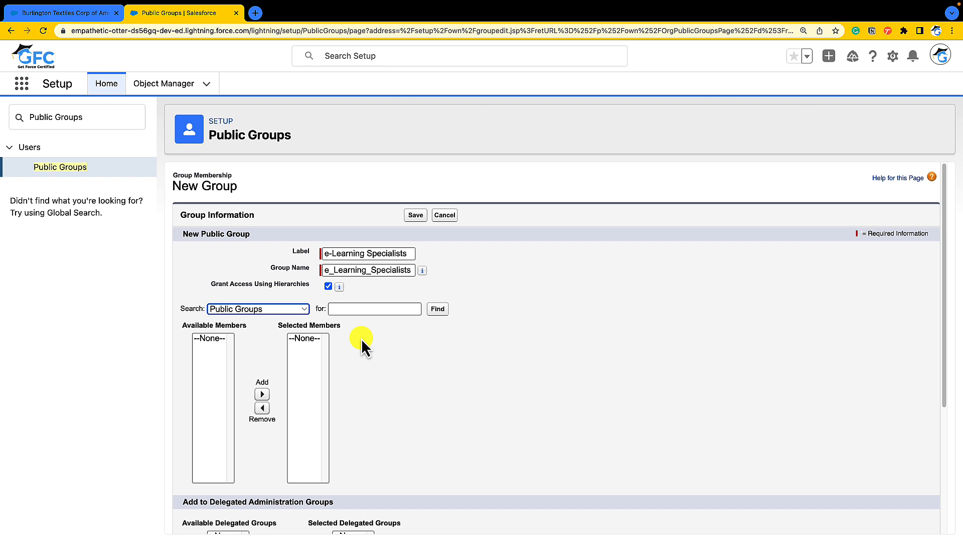
{"action": "left_click", "coordinate": [284, 309]}
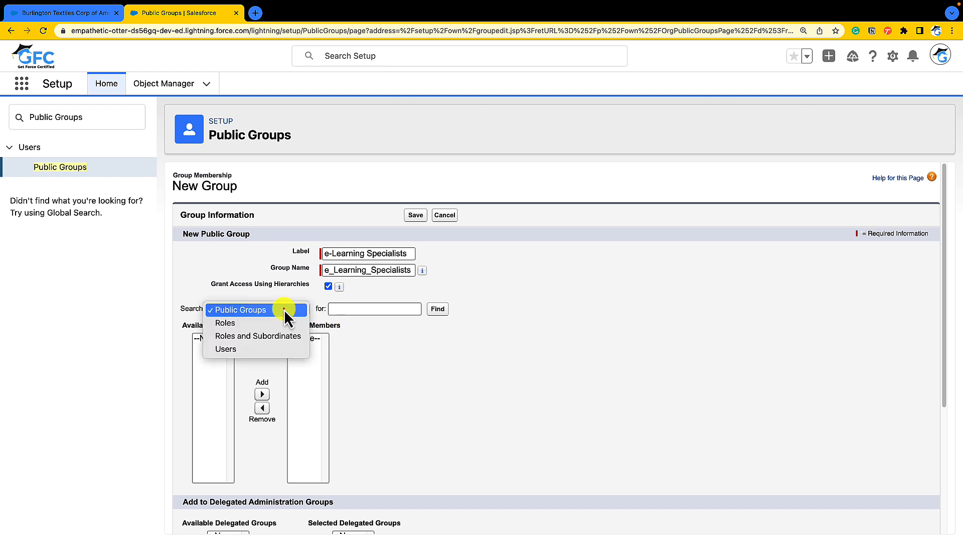
{"action": "left_click", "coordinate": [245, 348]}
{"action": "left_click", "coordinate": [215, 338]}
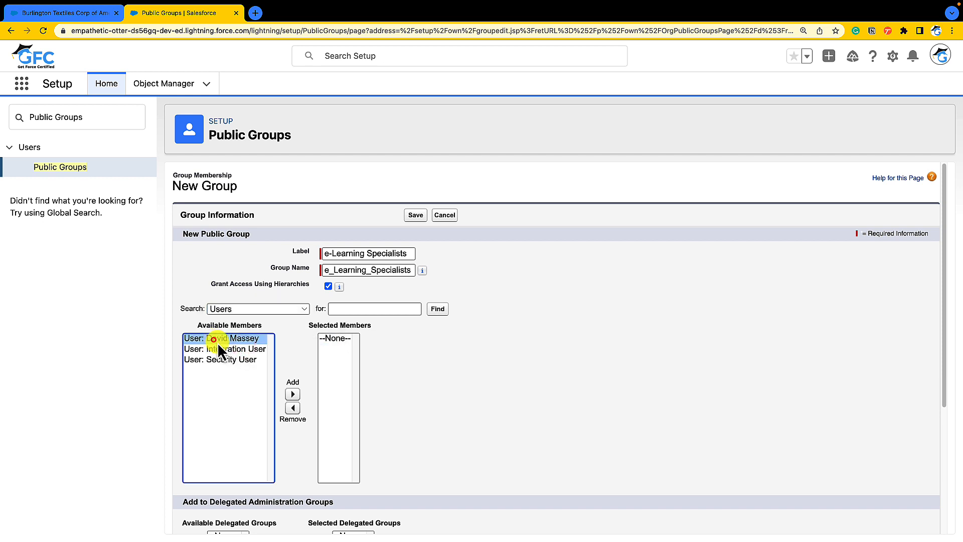
{"action": "left_click", "coordinate": [293, 394]}
{"action": "left_click", "coordinate": [236, 337]}
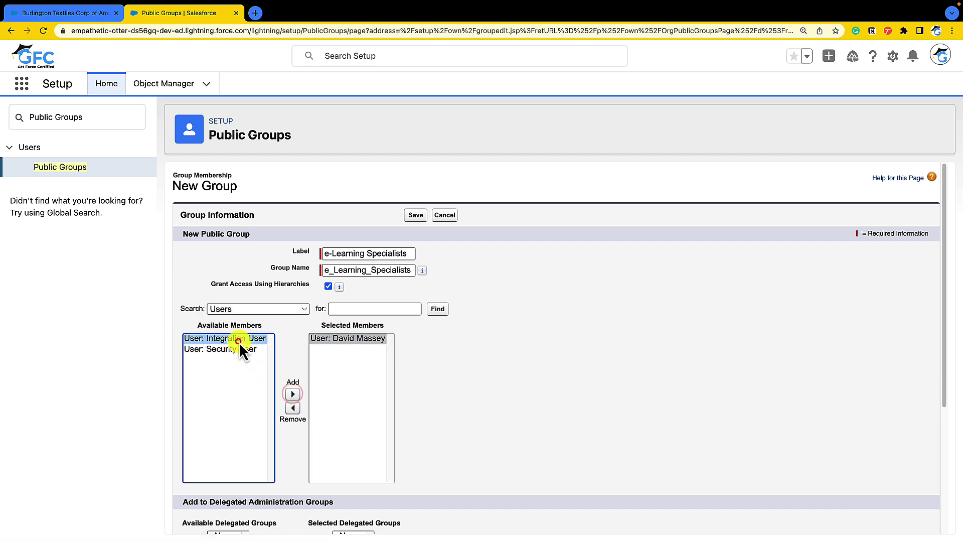
{"action": "left_click", "coordinate": [292, 394]}
{"action": "scroll", "coordinate": [445, 353], "scroll_direction": "down", "scroll_amount": 2}
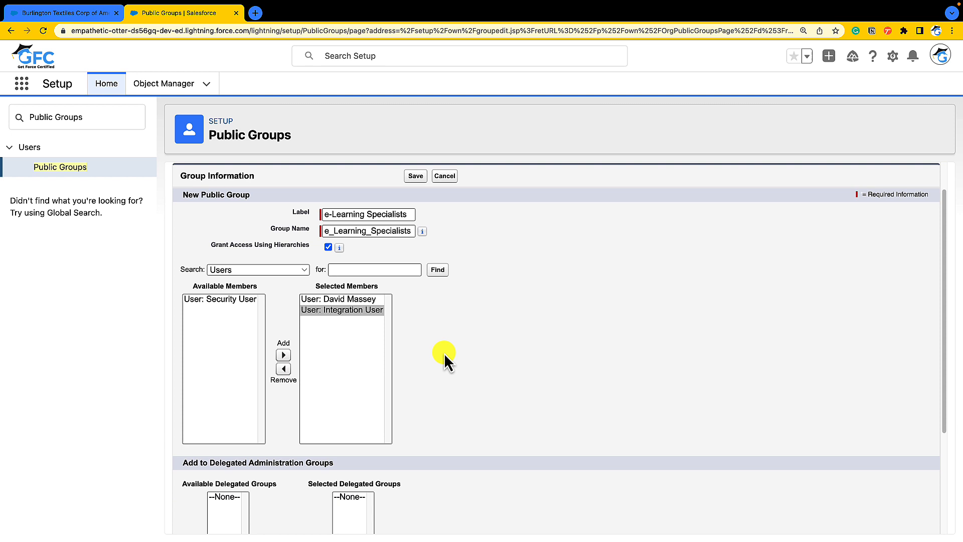
{"action": "scroll", "coordinate": [444, 353], "scroll_direction": "down", "scroll_amount": 3}
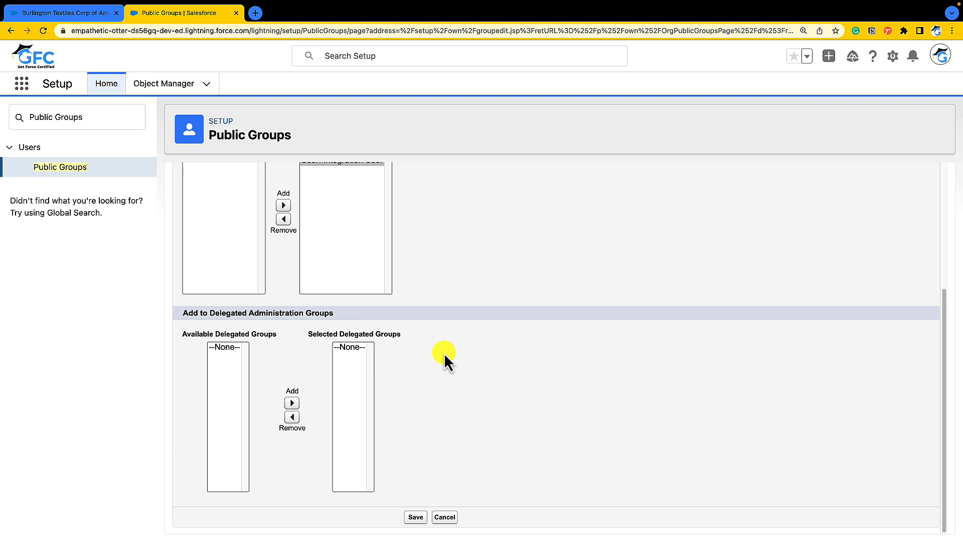
Save the new e-Learning Specialists public group
{"action": "left_click", "coordinate": [417, 516]}
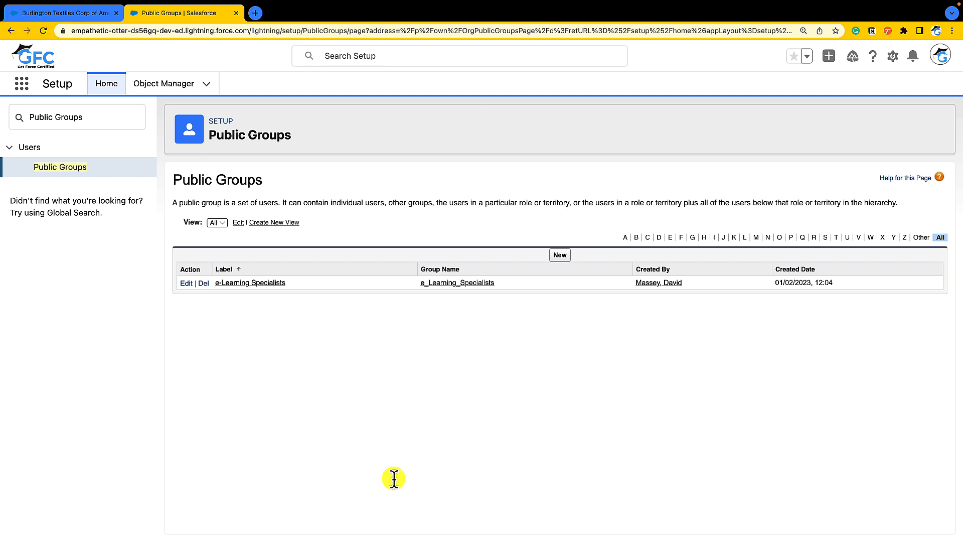
Return to the Burlington Textiles account tab and switch display density to Compact
{"action": "left_click", "coordinate": [61, 13]}
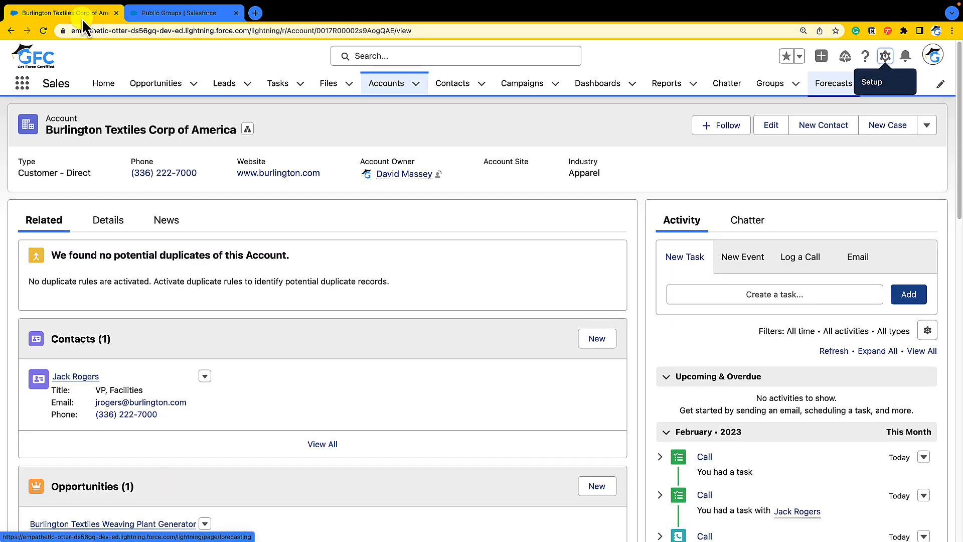
{"action": "left_click", "coordinate": [934, 57]}
{"action": "left_click", "coordinate": [764, 193]}
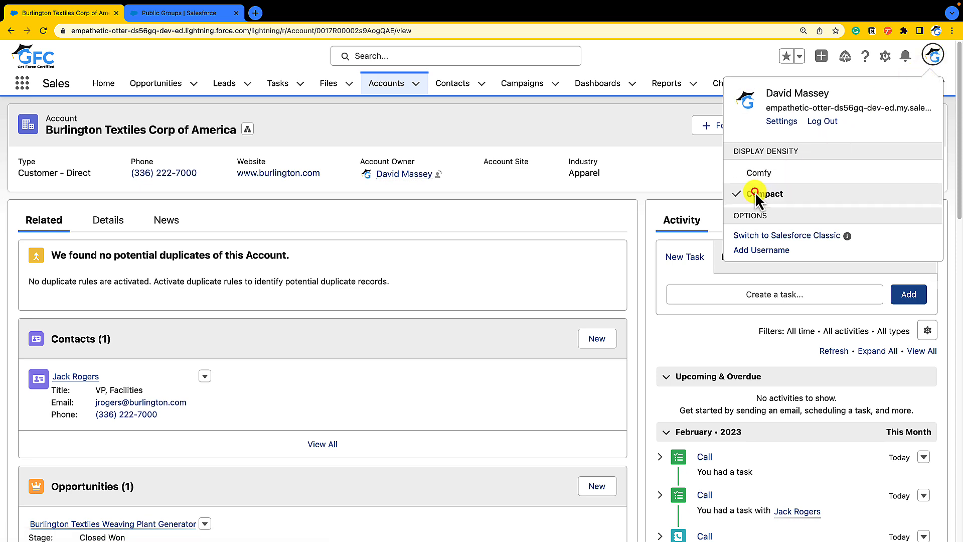
{"action": "left_click", "coordinate": [636, 316]}
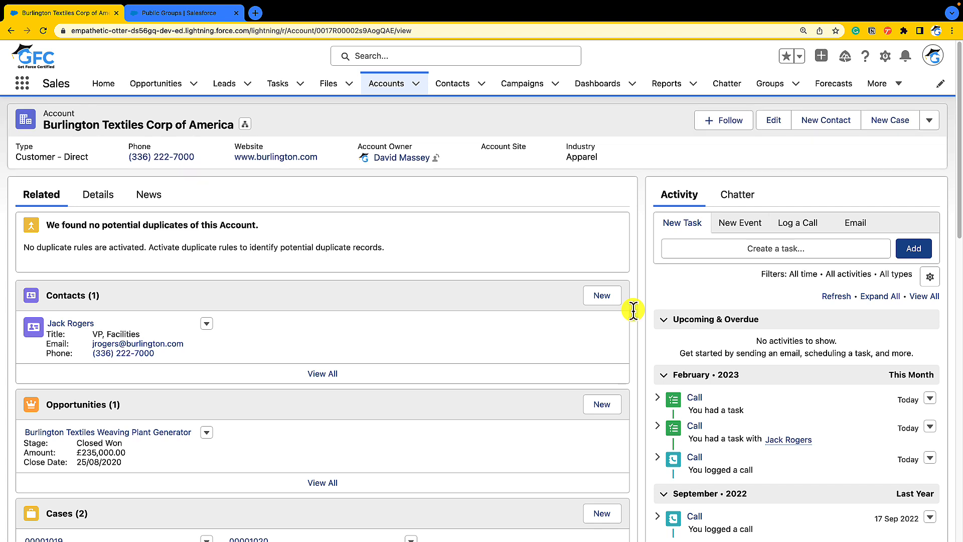
Reopen the account's Share dialog and add the e-Learning Specialists public group as a recipient
{"action": "left_click", "coordinate": [930, 121]}
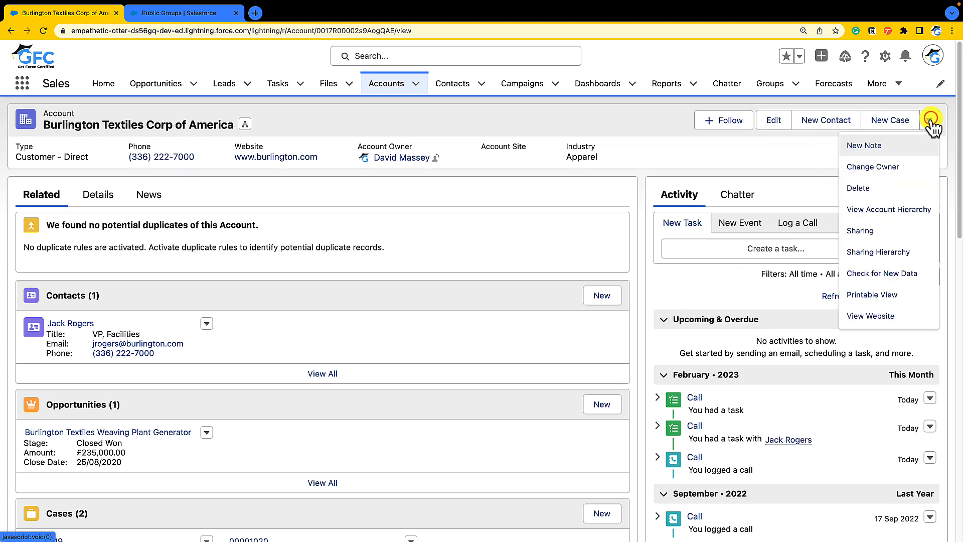
{"action": "left_click", "coordinate": [867, 232]}
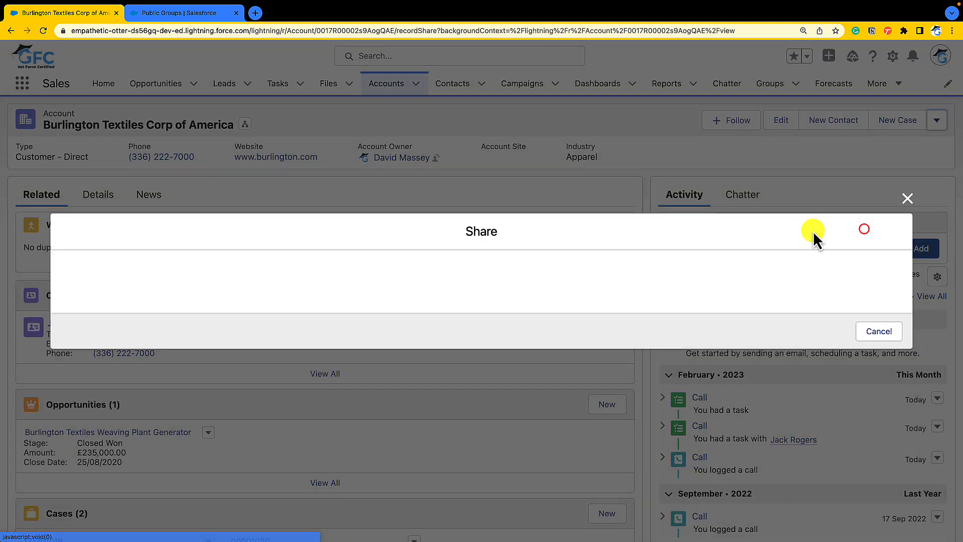
{"action": "left_click", "coordinate": [337, 246]}
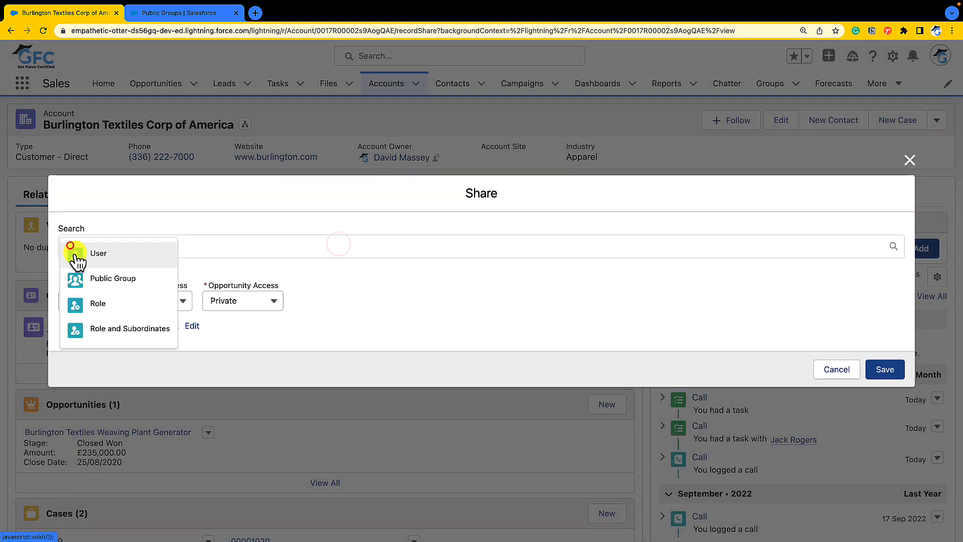
{"action": "left_click", "coordinate": [106, 278]}
{"action": "left_click", "coordinate": [138, 247]}
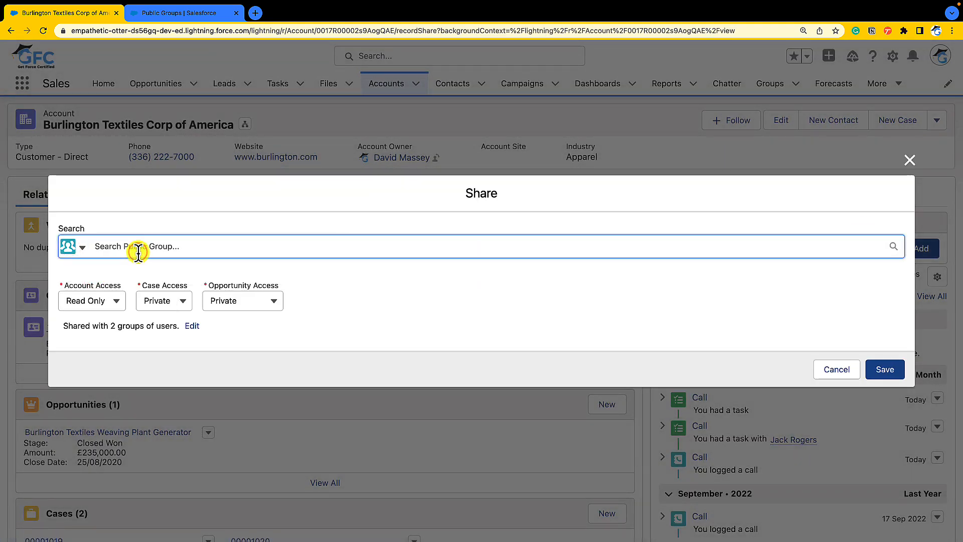
{"action": "type", "text": "e-learngi"}
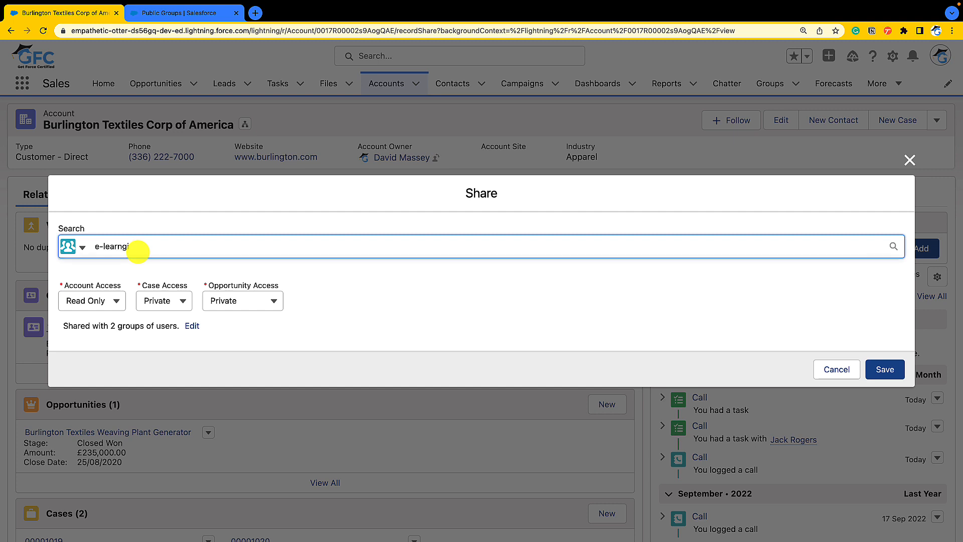
{"action": "key", "text": "BackSpace"}
{"action": "key", "text": "BackSpace"}
{"action": "left_click", "coordinate": [136, 271]}
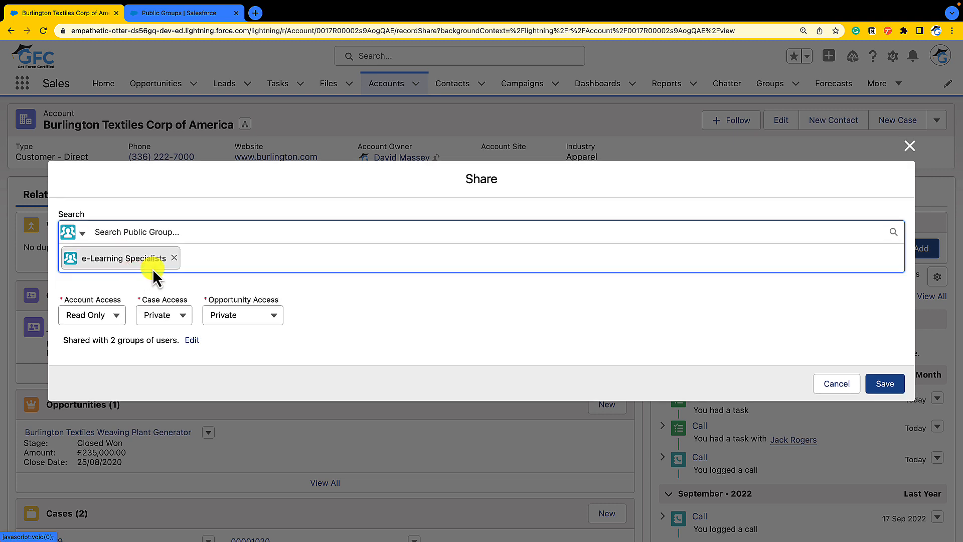